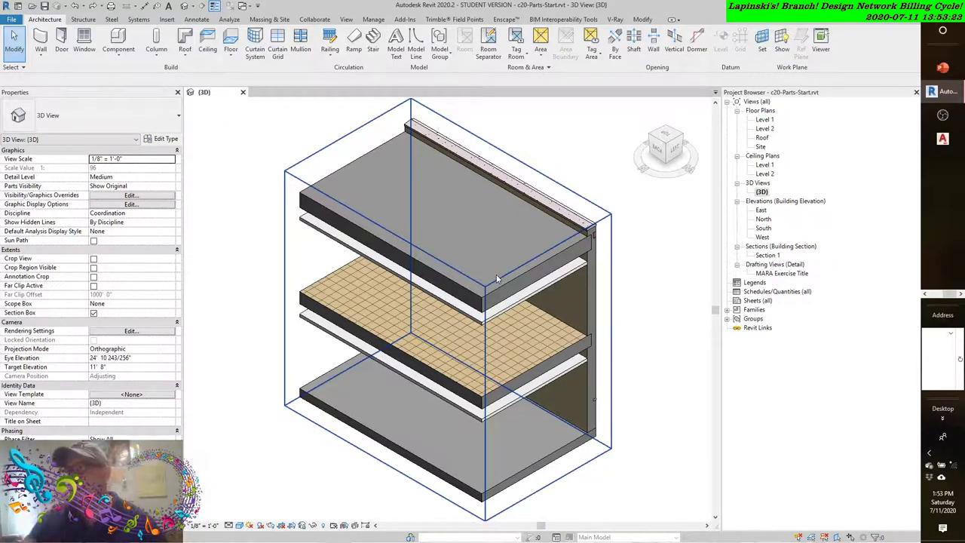
# - Select the middle floor slab, comparing it with the top slab and the ceiling beneath it
pyautogui.click(496, 275)
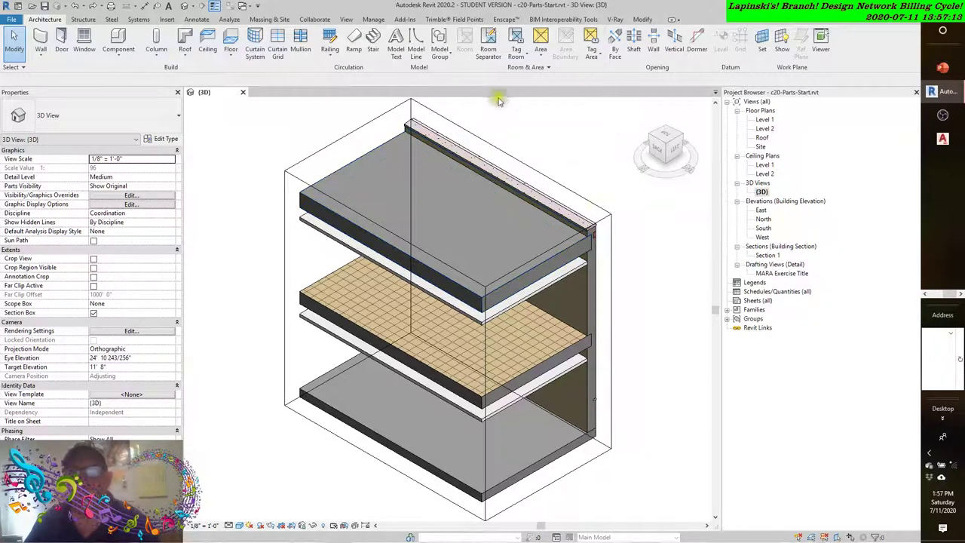
pyautogui.click(309, 295)
pyautogui.click(312, 339)
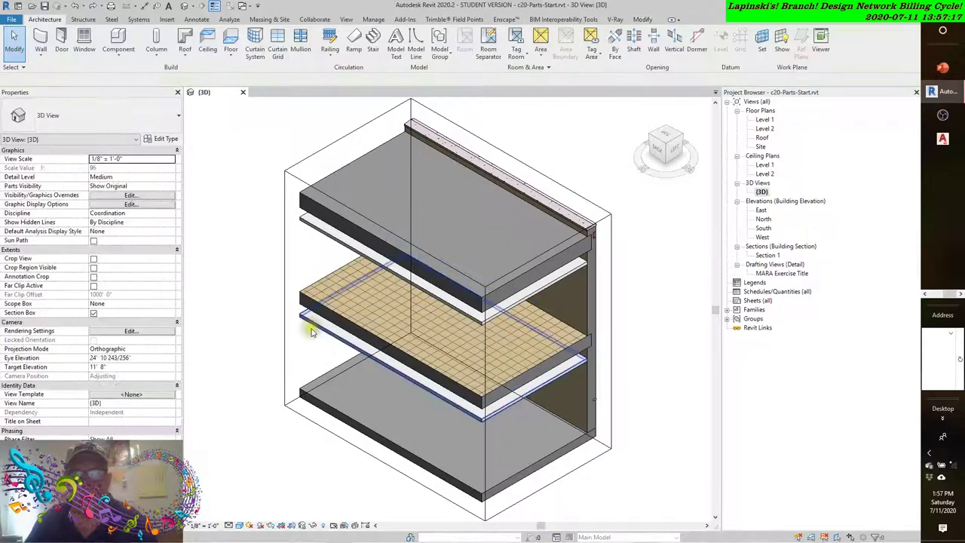
pyautogui.click(309, 325)
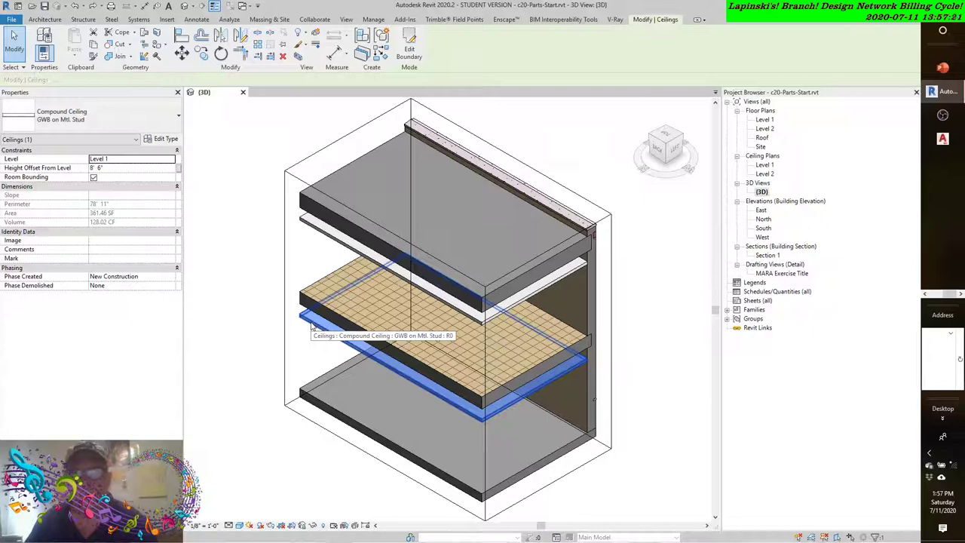
pyautogui.click(298, 270)
pyautogui.click(300, 299)
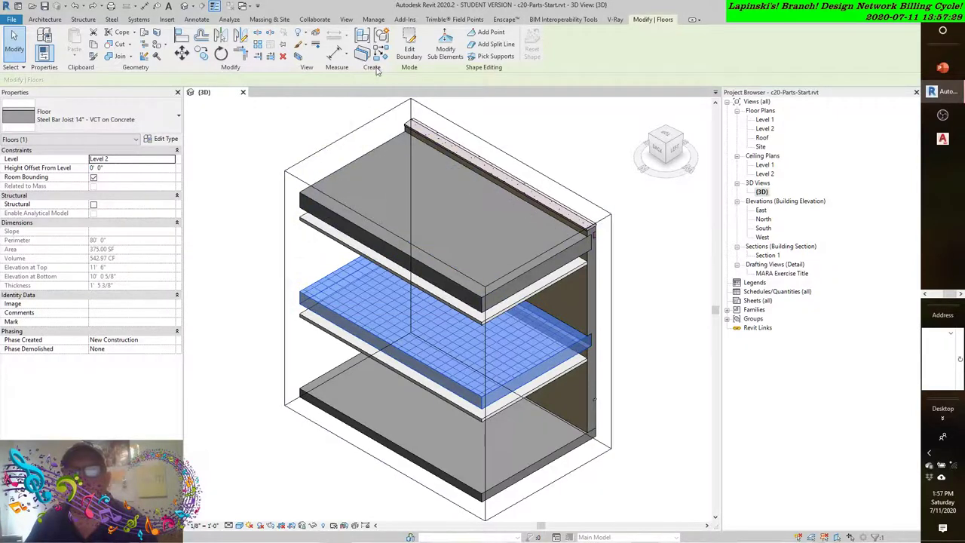
pyautogui.click(273, 117)
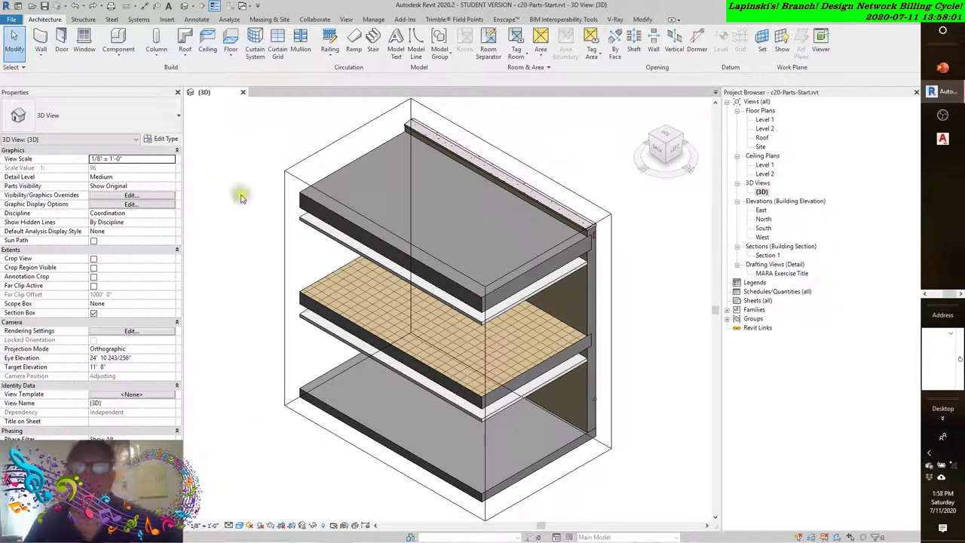
# - Select the middle floor slab and divide it with Create Parts
pyautogui.click(304, 287)
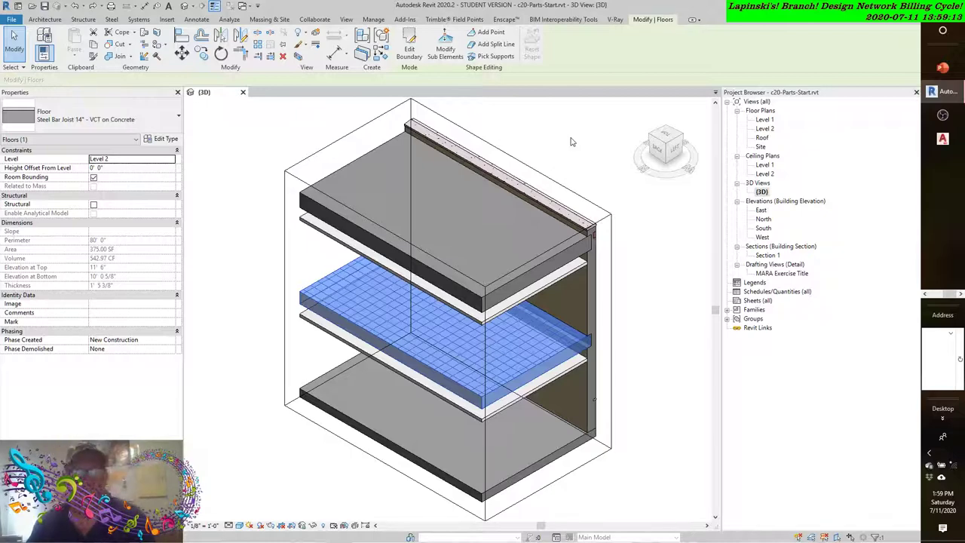
pyautogui.moveTo(570, 142); pyautogui.dragTo(579, 156, button='middle')
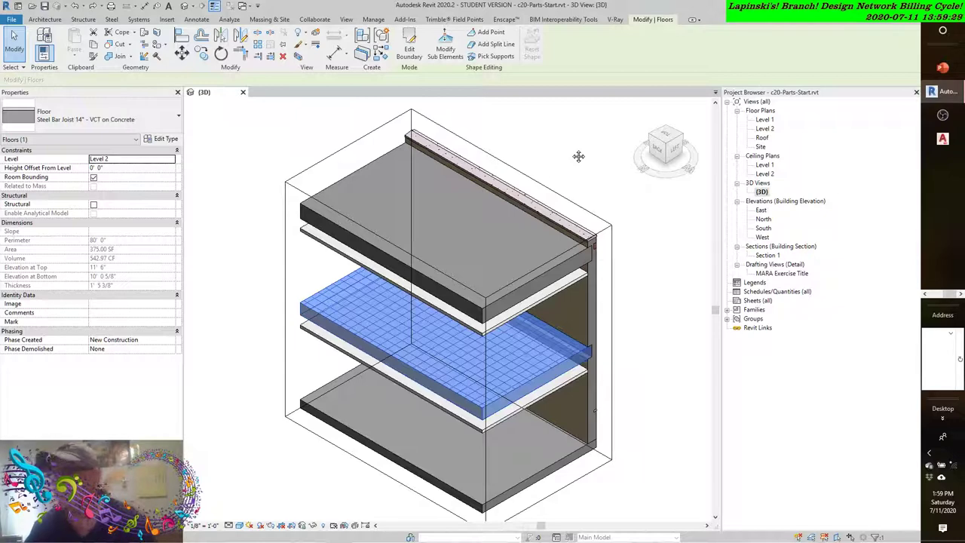
pyautogui.click(363, 56)
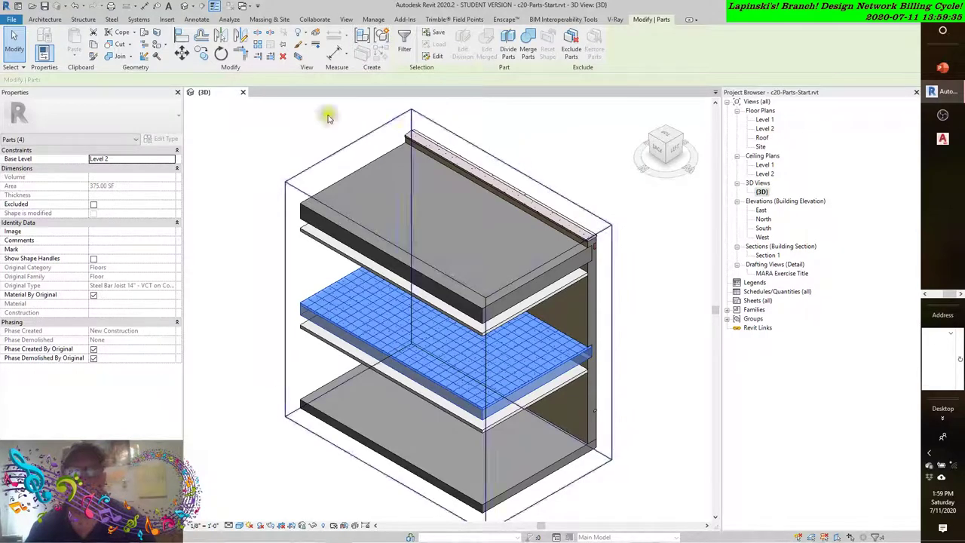
pyautogui.click(75, 6)
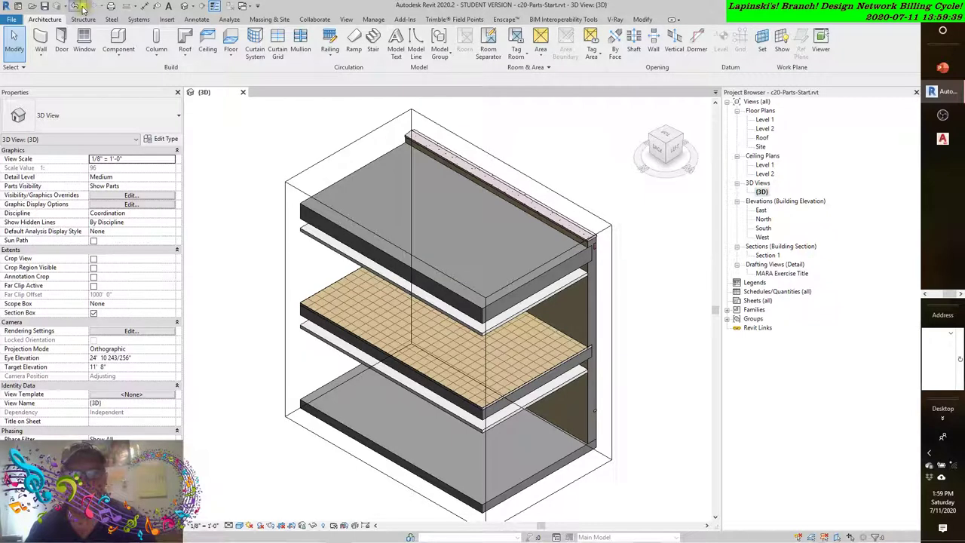
pyautogui.click(77, 6)
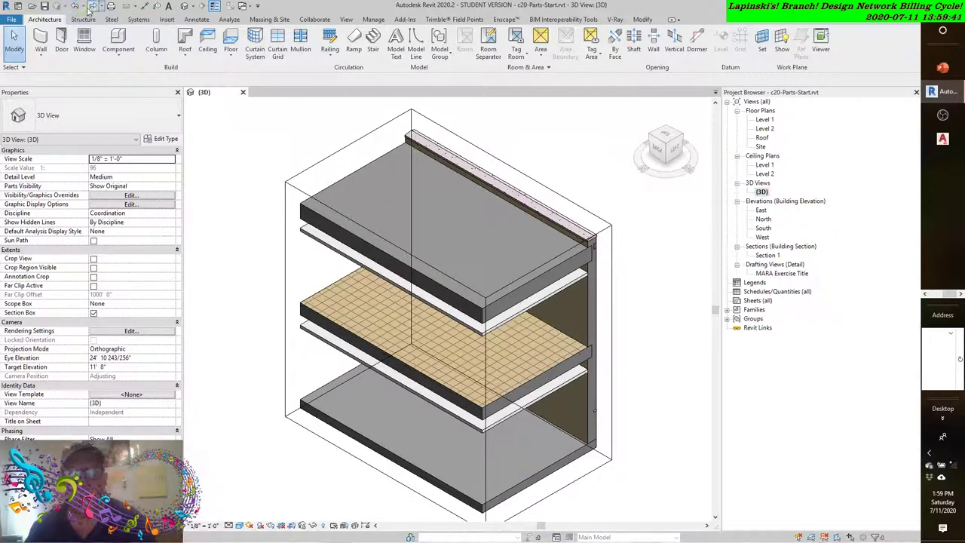
pyautogui.click(92, 7)
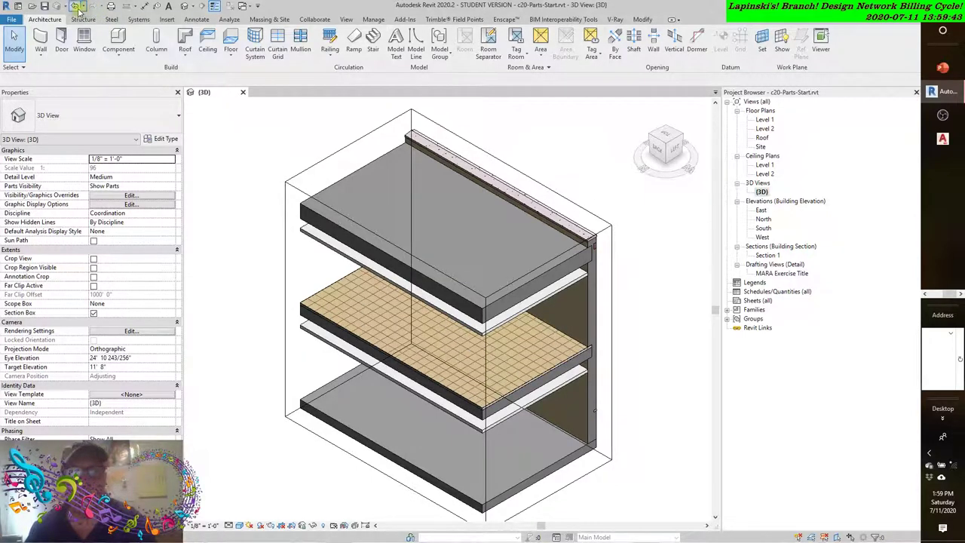
pyautogui.click(77, 6)
pyautogui.scroll(3, 503, 443)
pyautogui.scroll(2, 502, 442)
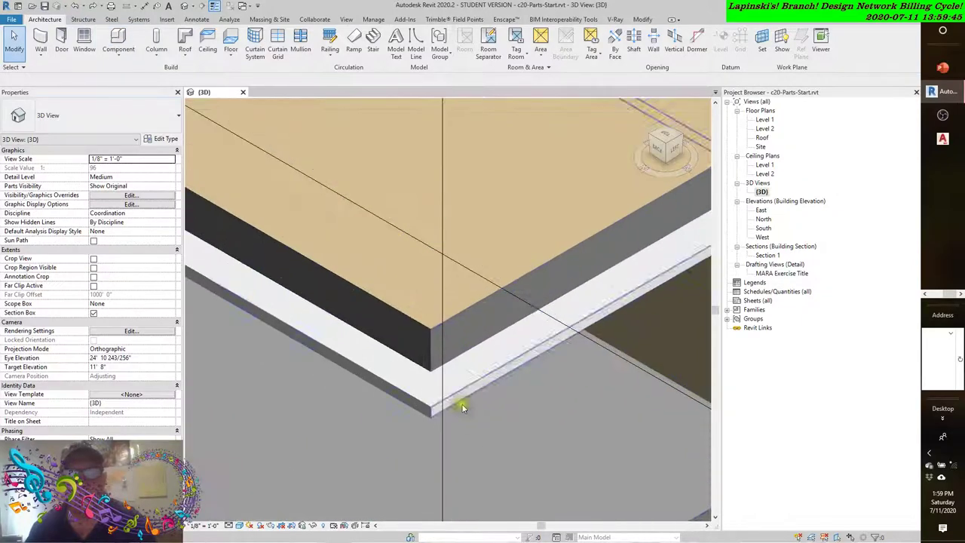
pyautogui.click(98, 8)
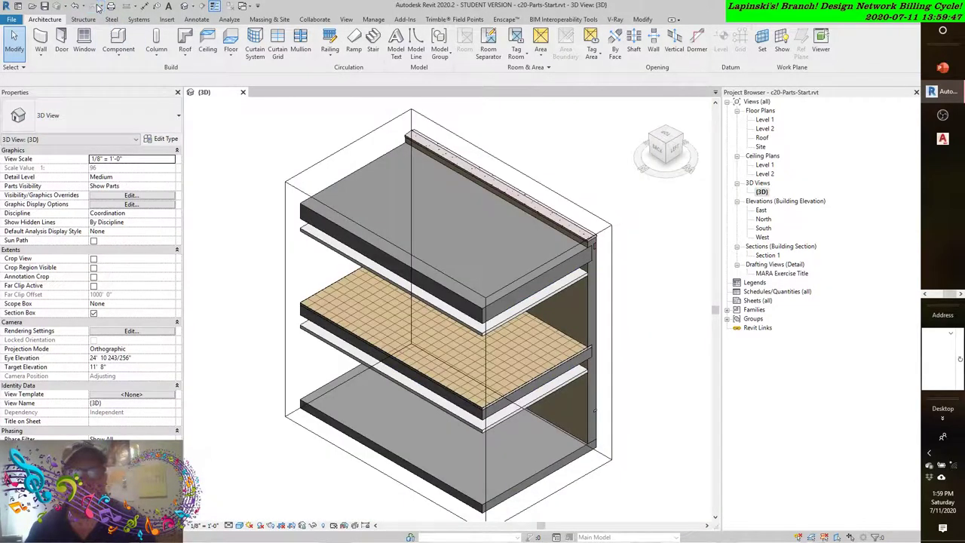
pyautogui.scroll(5, 465, 409)
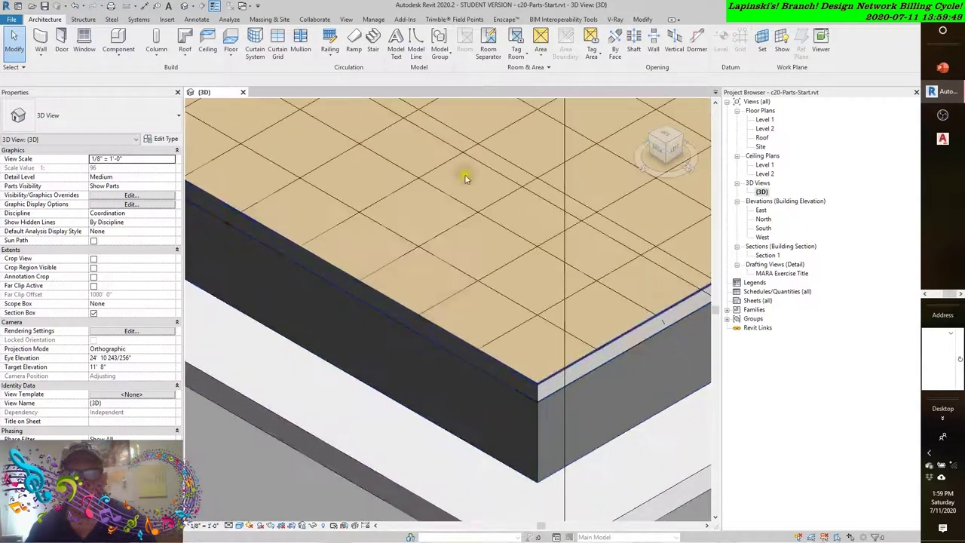
pyautogui.click(74, 6)
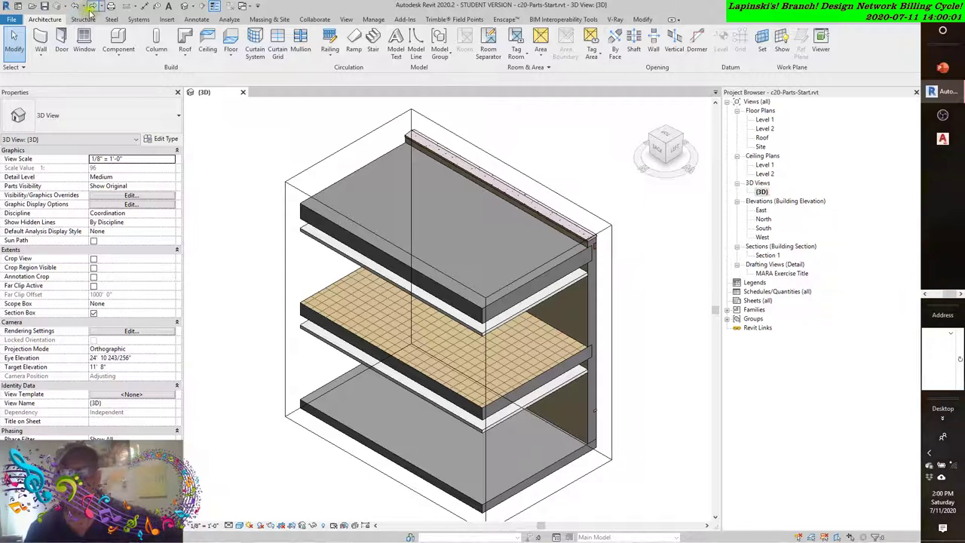
# - Redo the change so the 3D view's Parts Visibility returns to Show Parts
pyautogui.click(94, 6)
pyautogui.click(93, 7)
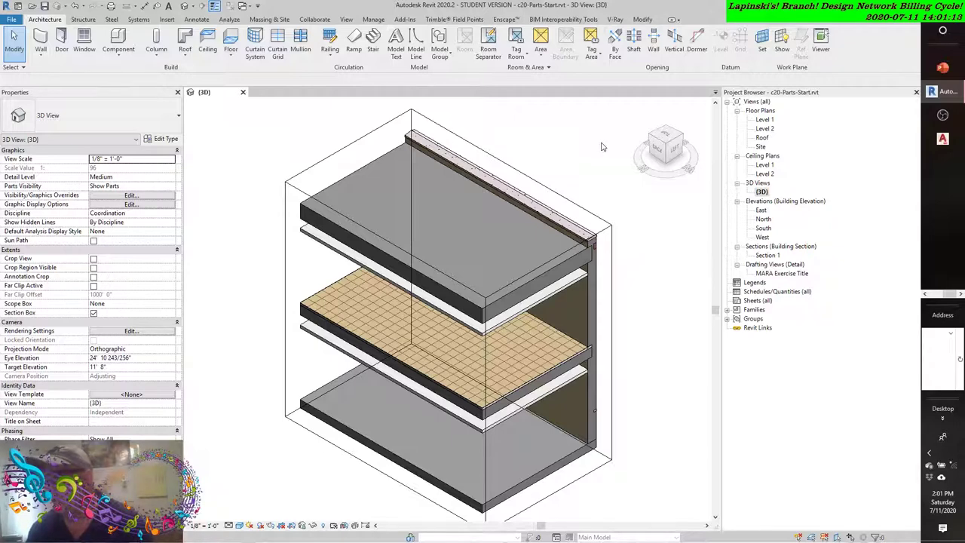
# - Zoom around the slab corner, pick a floor part edge, then clear the parts selection
pyautogui.scroll(3, 534, 339)
pyautogui.scroll(5, 519, 403)
pyautogui.scroll(-3, 528, 411)
pyautogui.scroll(5, 422, 355)
pyautogui.scroll(-2, 414, 319)
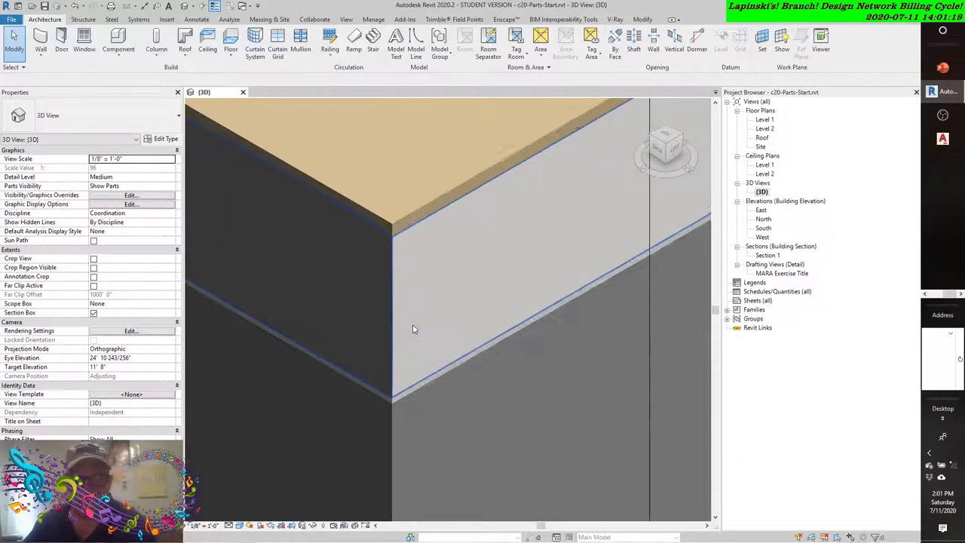
pyautogui.scroll(3, 426, 212)
pyautogui.scroll(2, 426, 211)
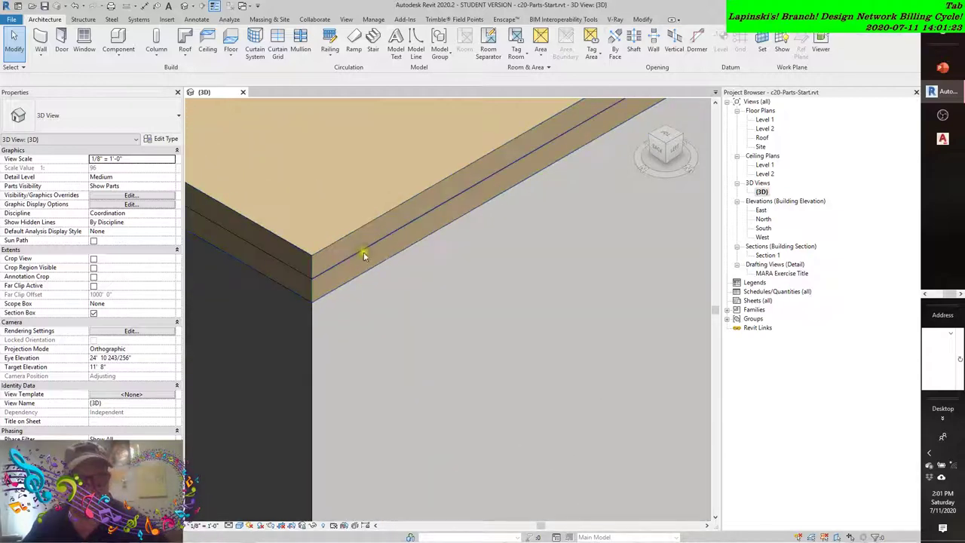
pyautogui.scroll(-1, 343, 257)
pyautogui.click(338, 263)
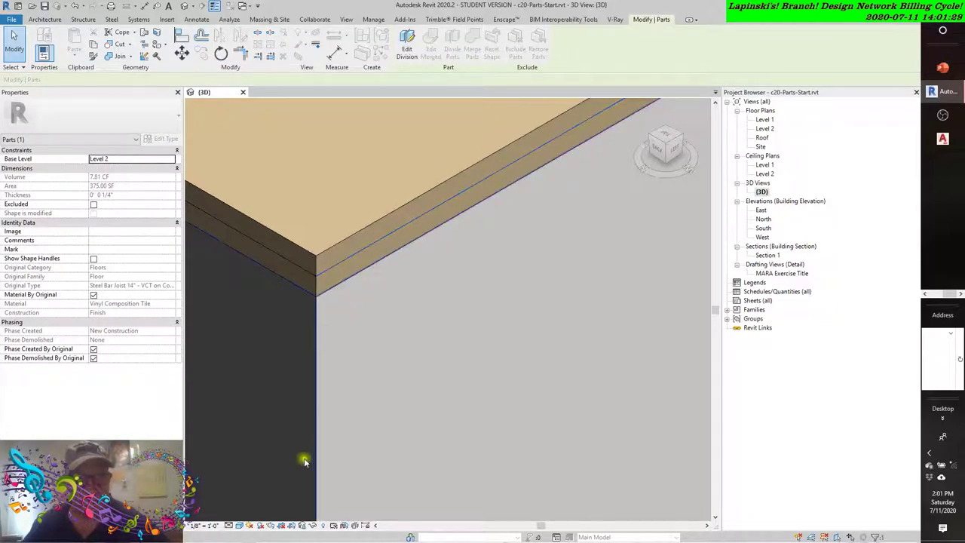
pyautogui.press('Escape')
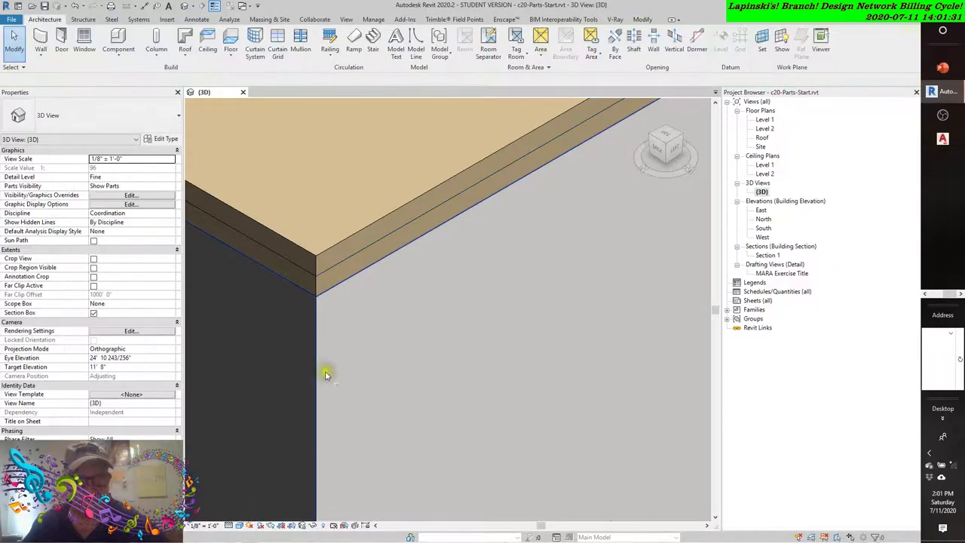
# - Zoom out, orbit to a frontal angle and zoom in on the sectioned floor slabs
pyautogui.scroll(-5, 372, 315)
pyautogui.scroll(-5, 373, 315)
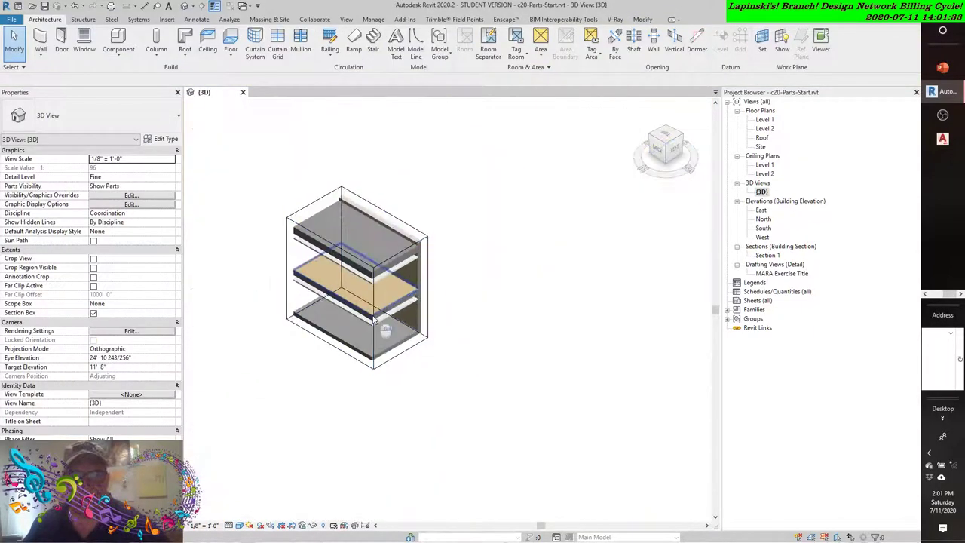
pyautogui.keyDown('shift'); pyautogui.moveTo(373, 315); pyautogui.dragTo(517, 363, button='middle'); pyautogui.keyUp('shift')
pyautogui.scroll(6, 481, 360)
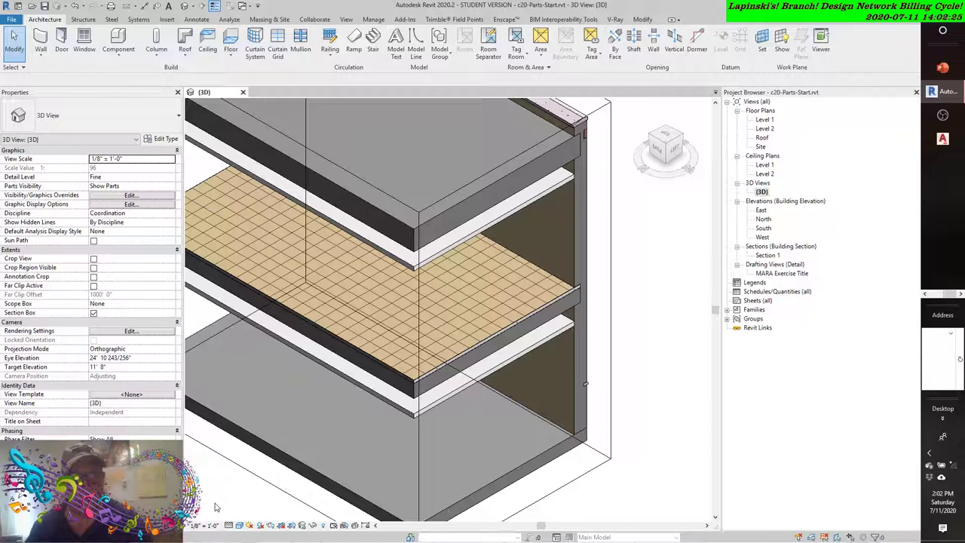
pyautogui.click(136, 186)
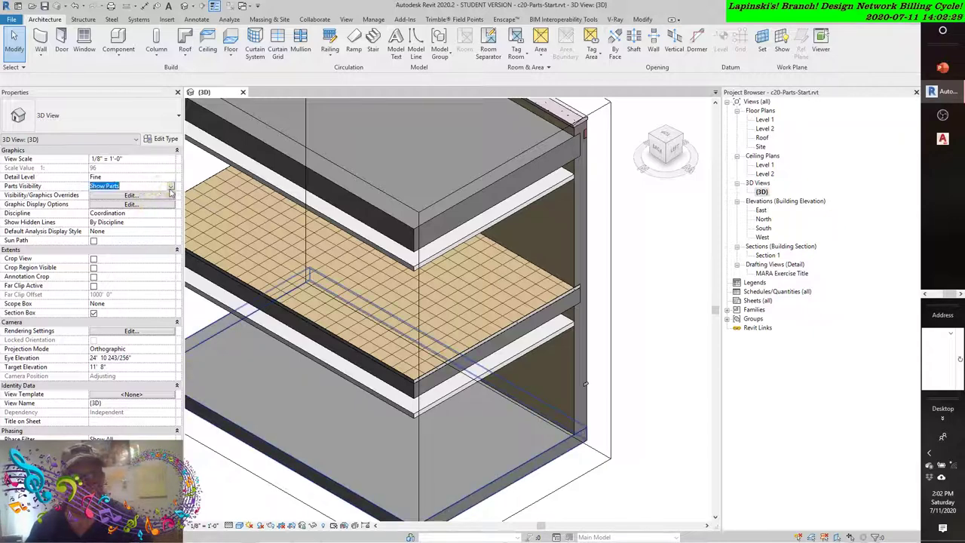
pyautogui.click(171, 187)
pyautogui.click(114, 209)
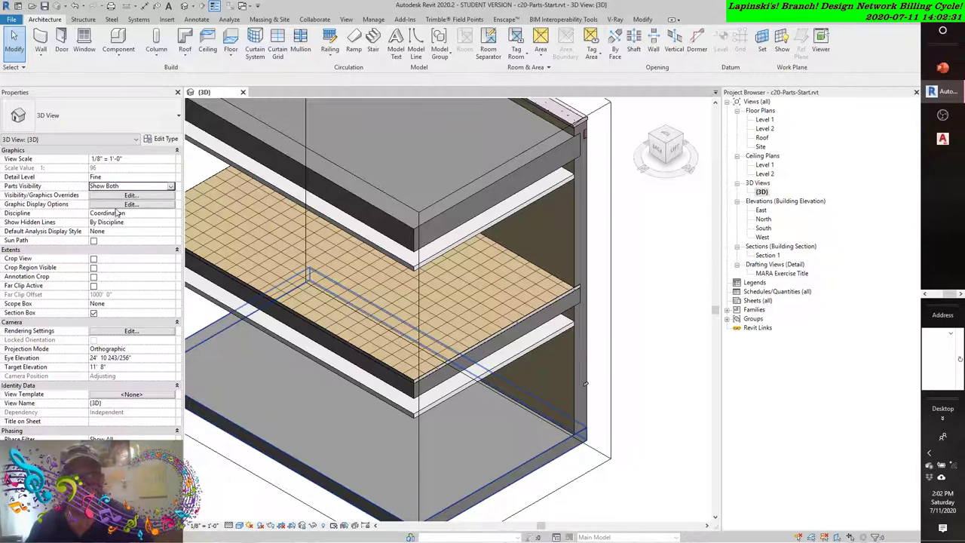
pyautogui.click(171, 187)
pyautogui.click(113, 200)
pyautogui.click(171, 187)
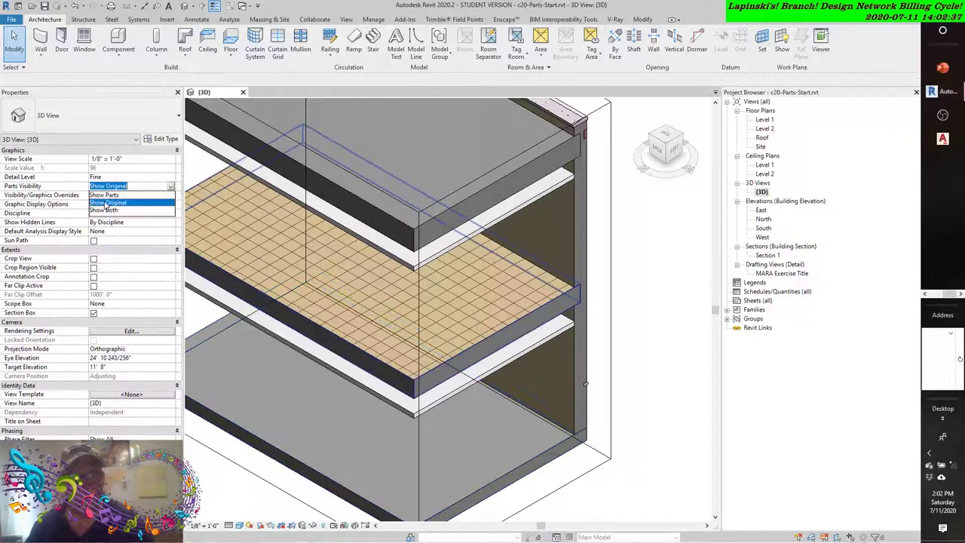
pyautogui.click(103, 195)
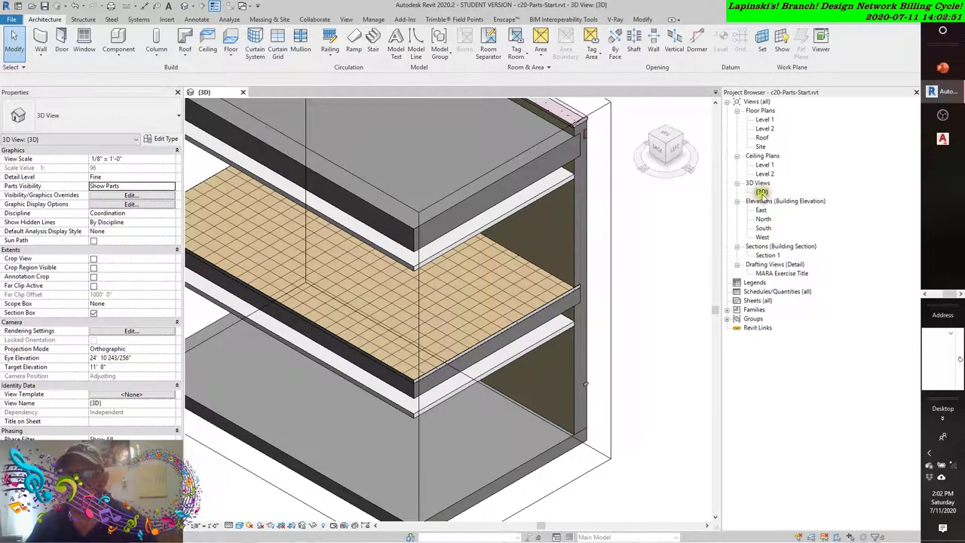
# - Duplicate the {3D} view from the Project Browser
pyautogui.rightClick(763, 193)
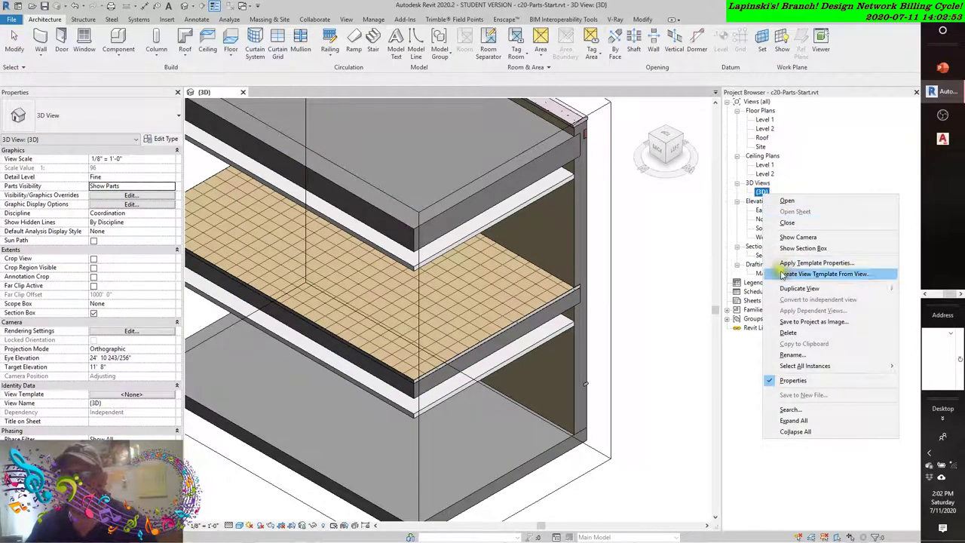
pyautogui.moveTo(784, 291)
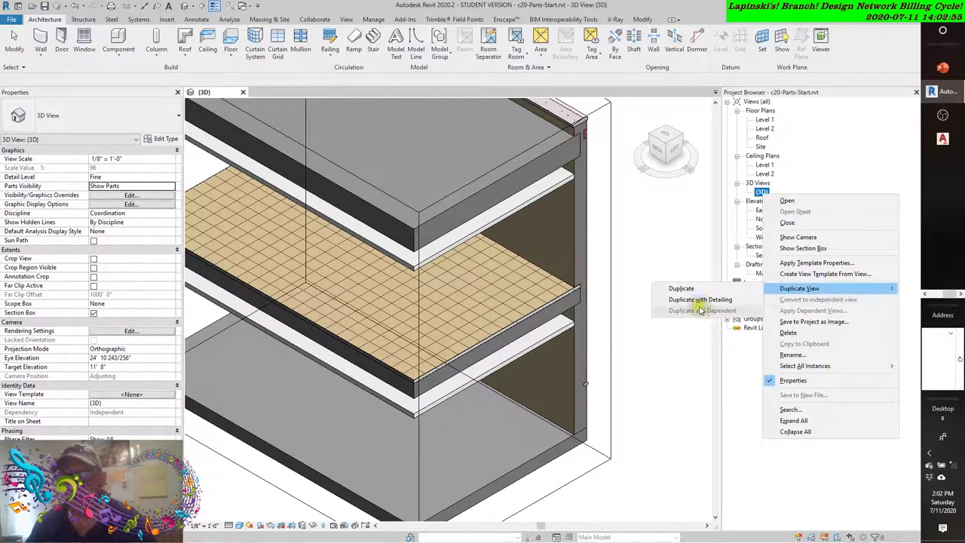
pyautogui.click(682, 290)
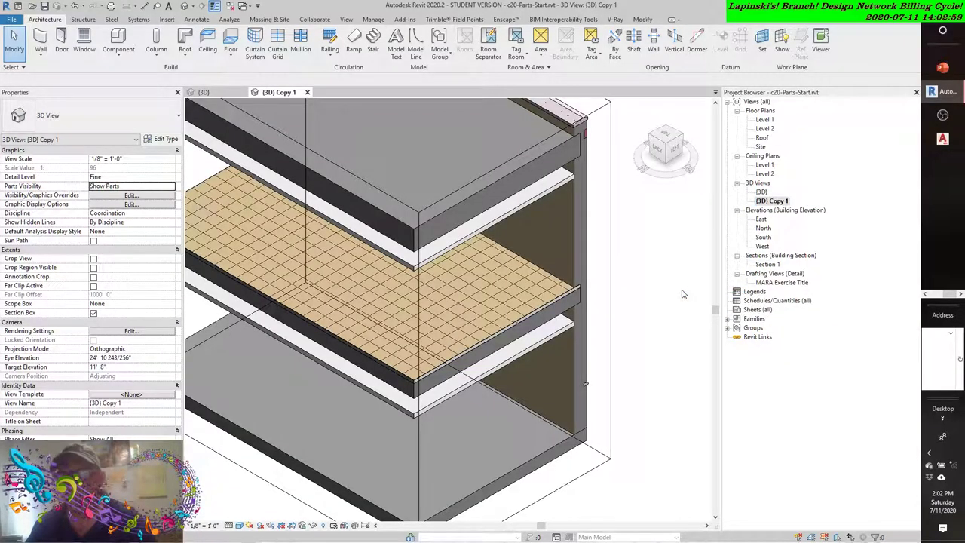
# - Rename the copied 3D view to ORIGINAL MODEL
pyautogui.rightClick(784, 202)
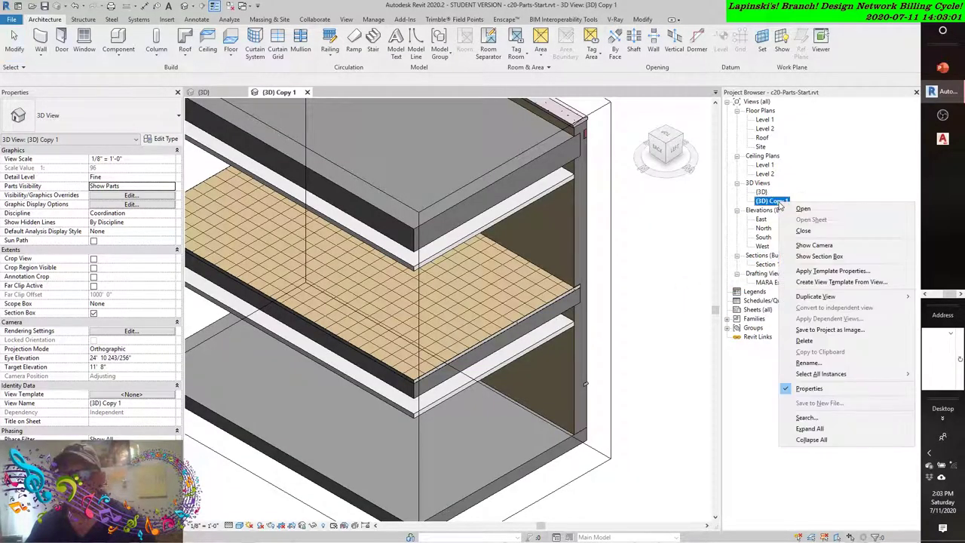
pyautogui.click(799, 363)
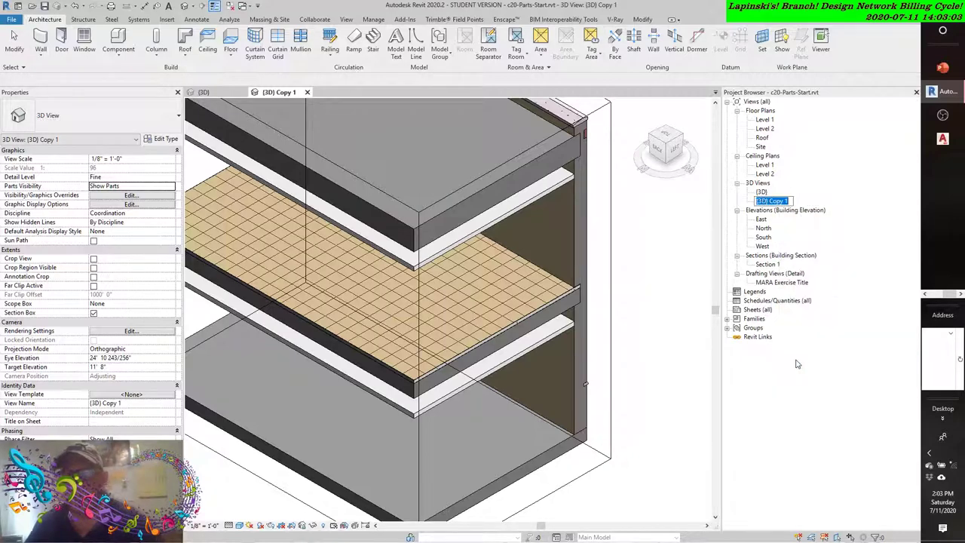
pyautogui.write('ORIG')
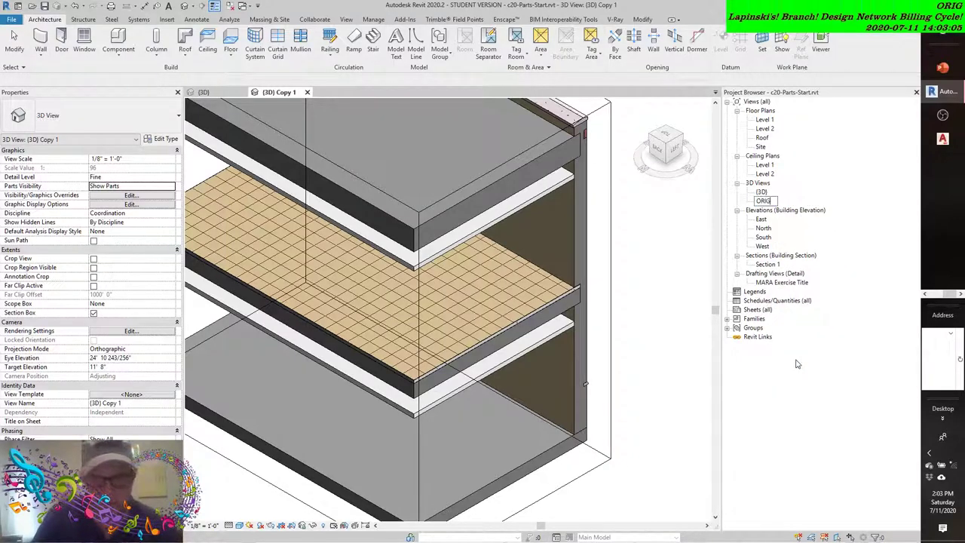
pyautogui.write('INAL MODL')
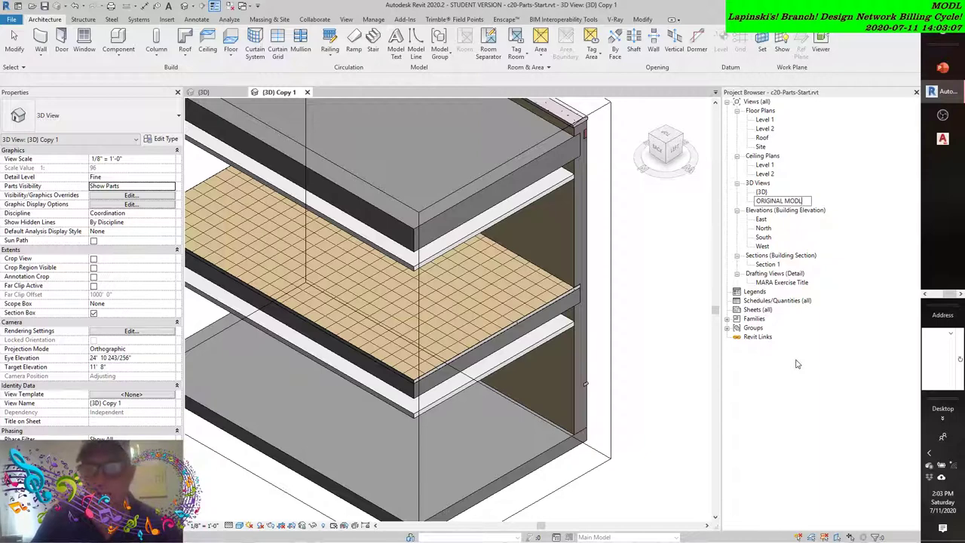
pyautogui.press('BackSpace')
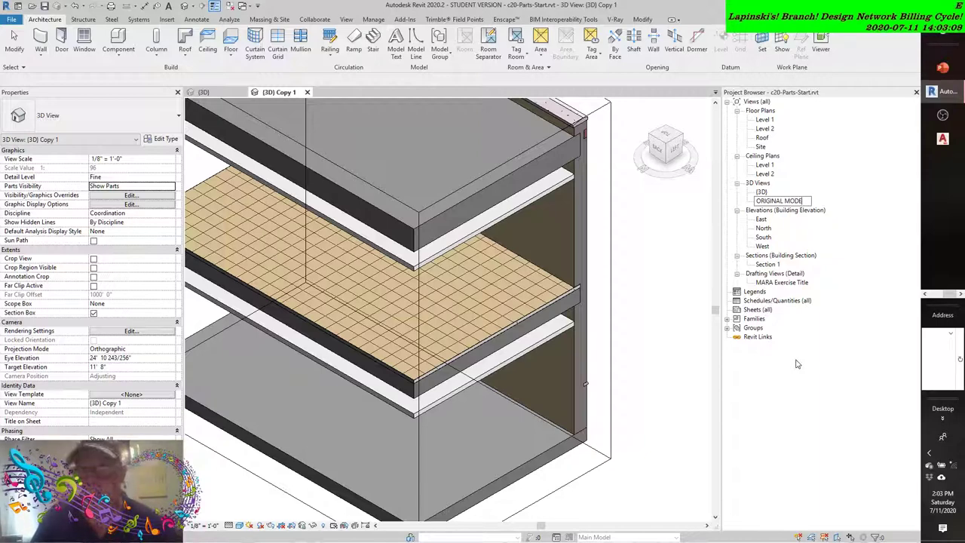
pyautogui.write('L')
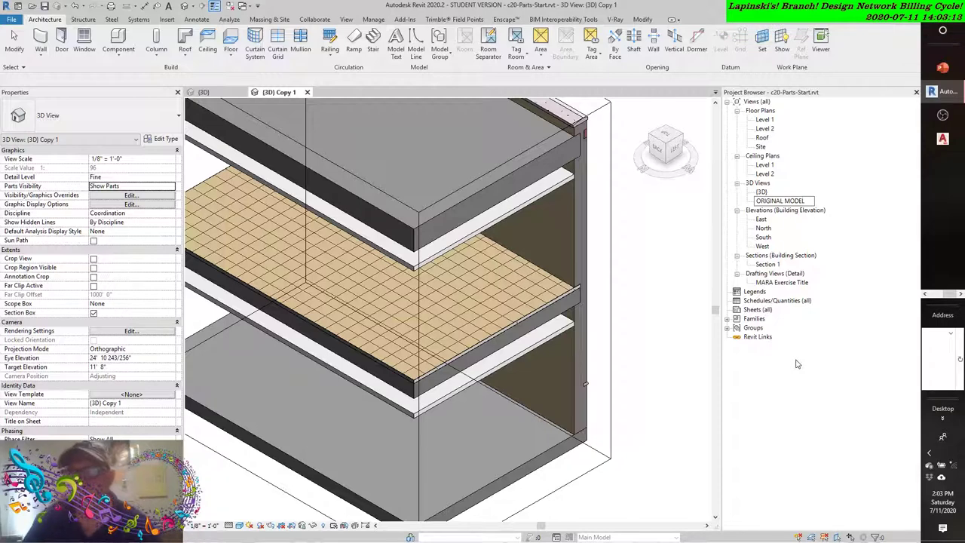
pyautogui.press('Return')
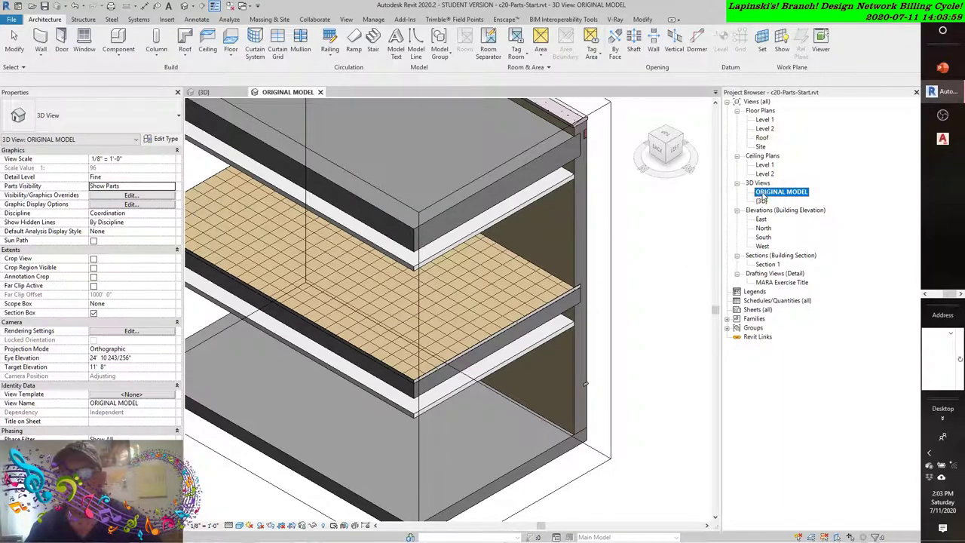
# - Set the ORIGINAL MODEL view's Parts Visibility to Show Original, then select {3D}
pyautogui.click(169, 186)
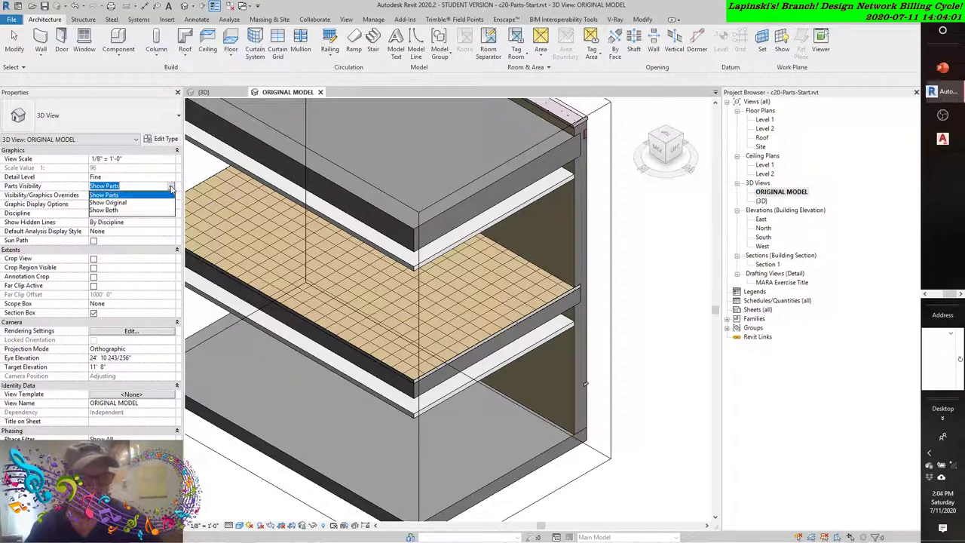
pyautogui.click(115, 203)
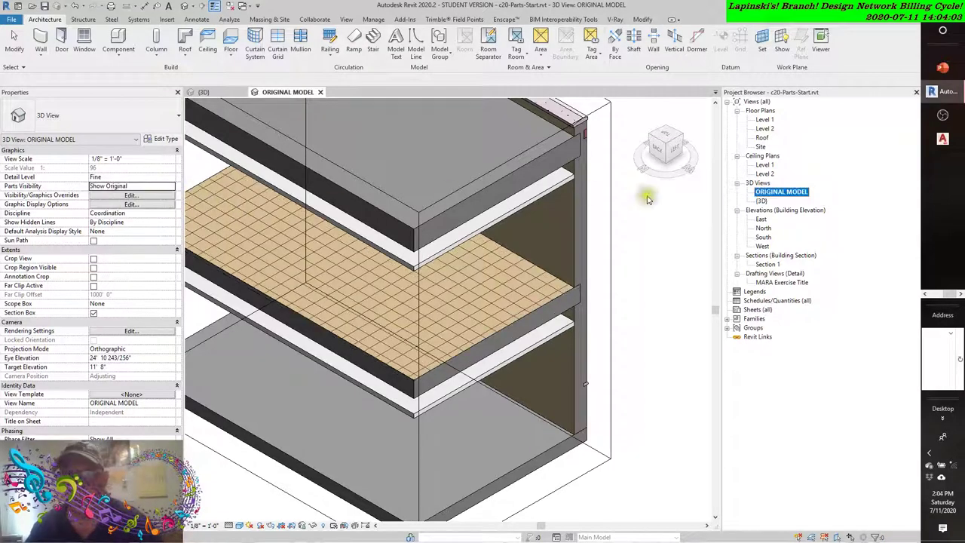
pyautogui.click(761, 200)
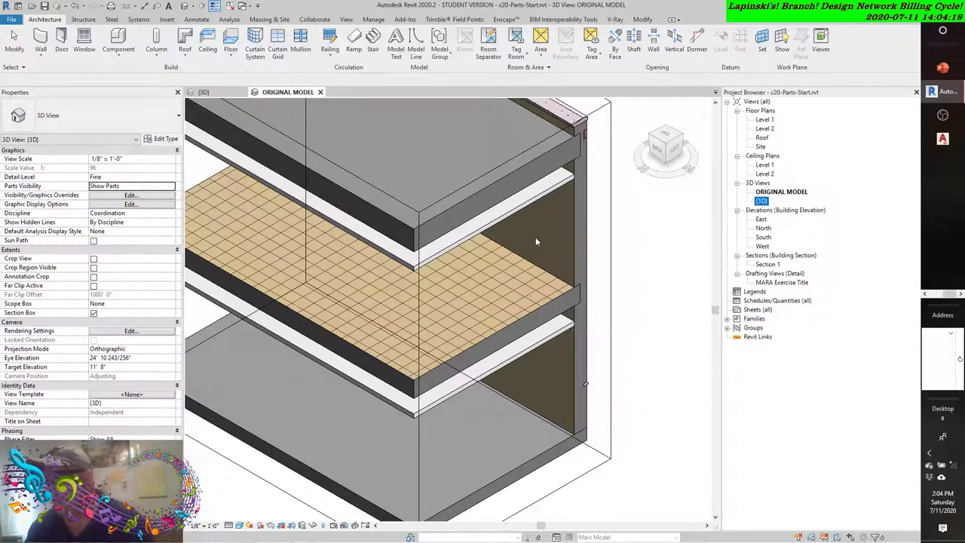
# - Rename the default {3D} view in the Project Browser to PARTS MODEL
pyautogui.rightClick(766, 202)
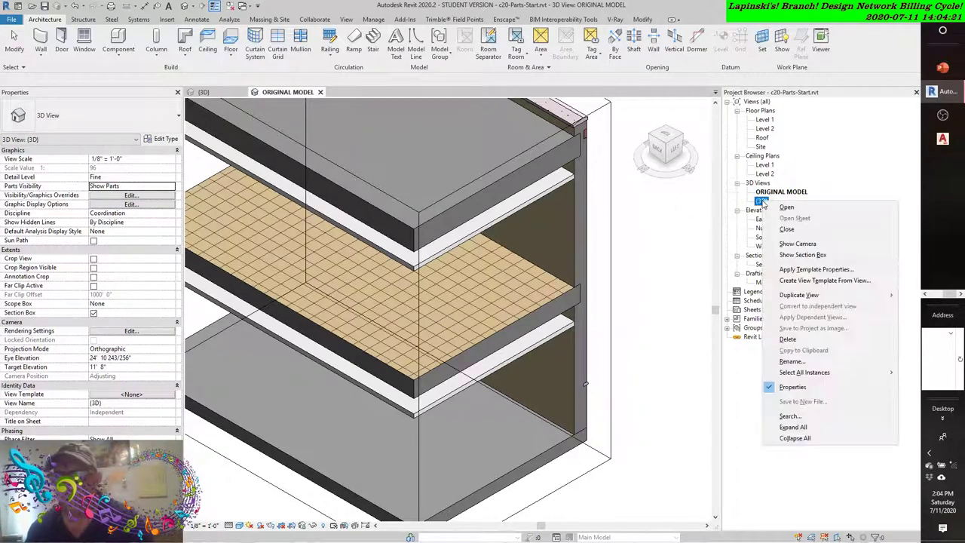
pyautogui.click(783, 362)
pyautogui.write('PA')
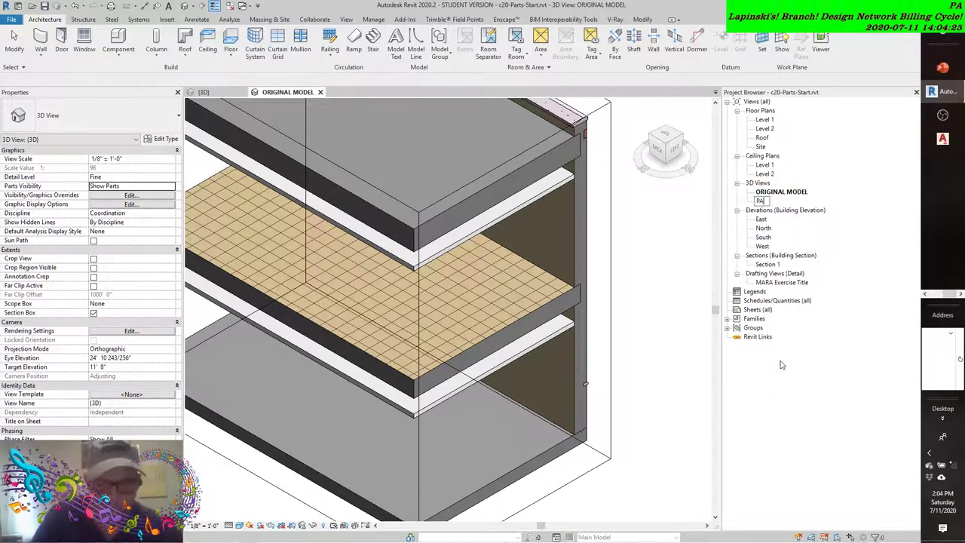
pyautogui.write('RTS MODEL')
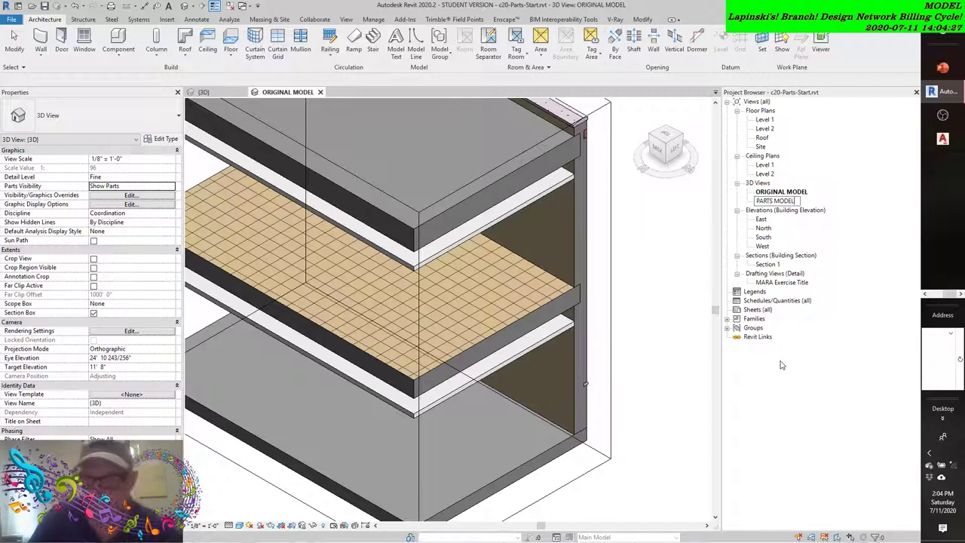
pyautogui.press('Return')
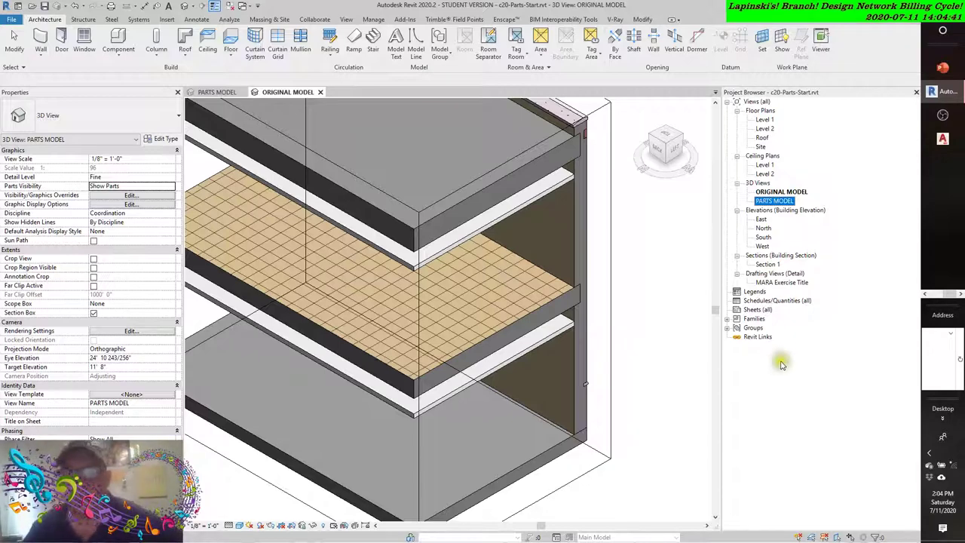
pyautogui.moveTo(943, 512)
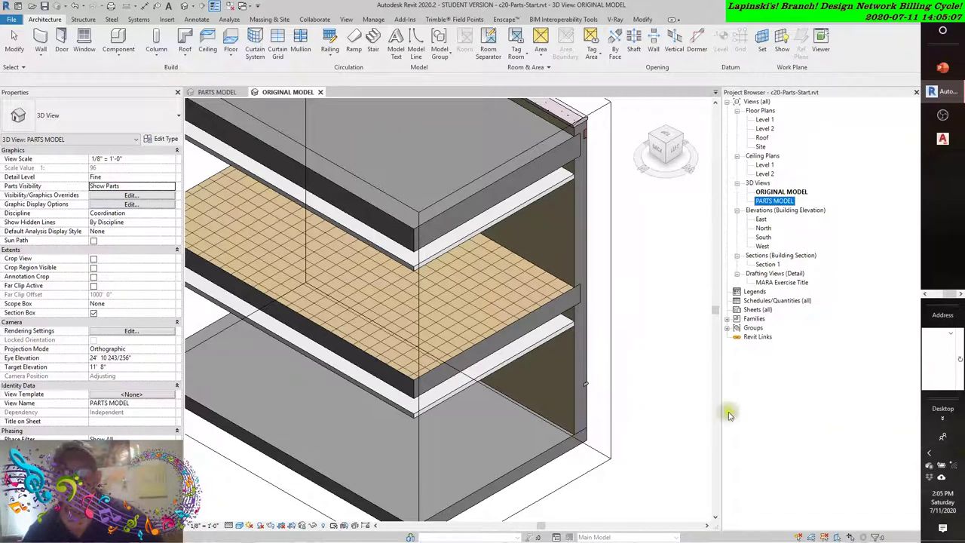
pyautogui.scroll(-2, 603, 275)
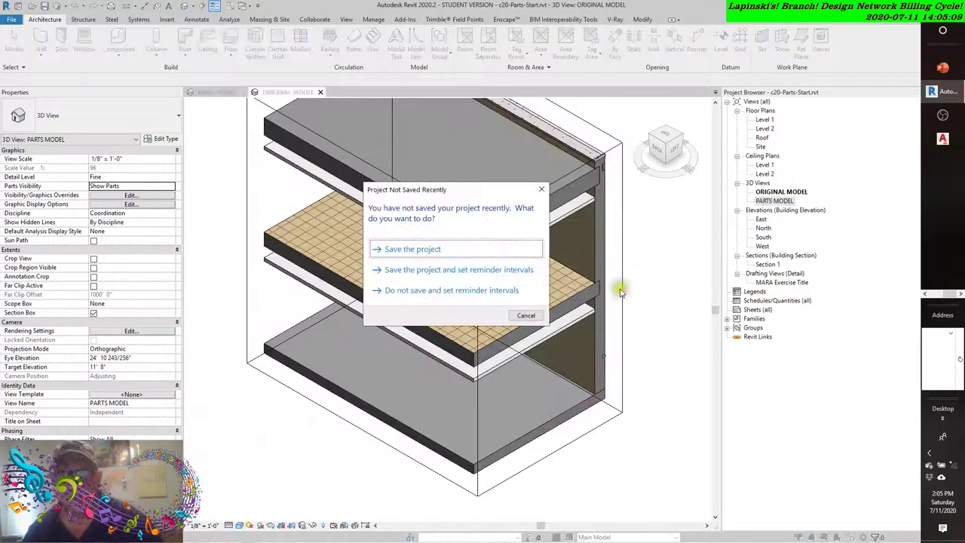
pyautogui.click(525, 314)
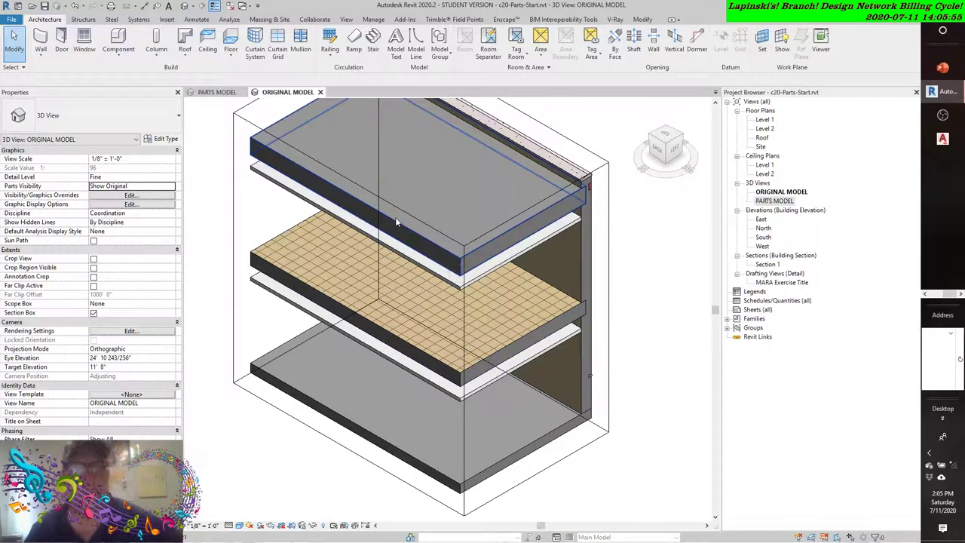
# - Open c20-Parts-Finished.rvt and switch between its ORIGINAL MODEL and START view tabs
pyautogui.click(31, 6)
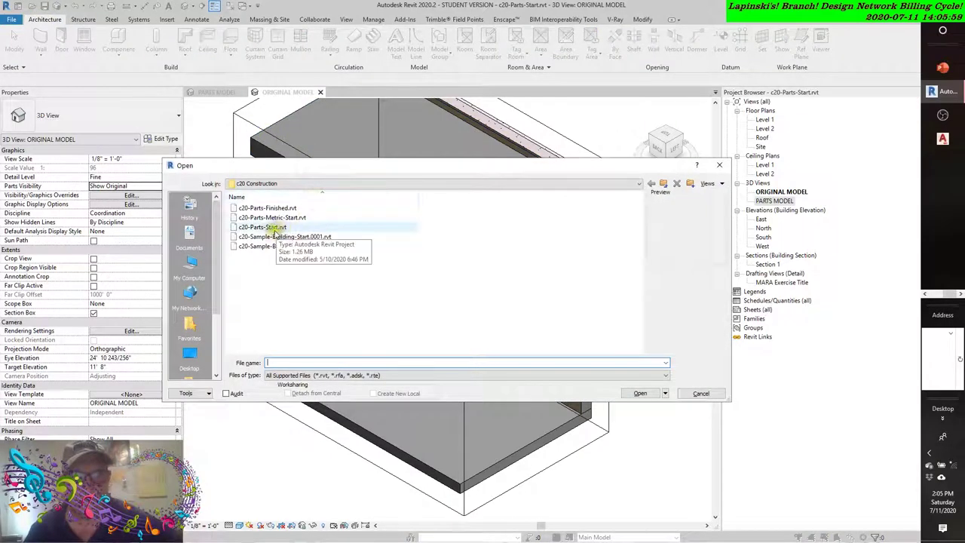
pyautogui.click(270, 209)
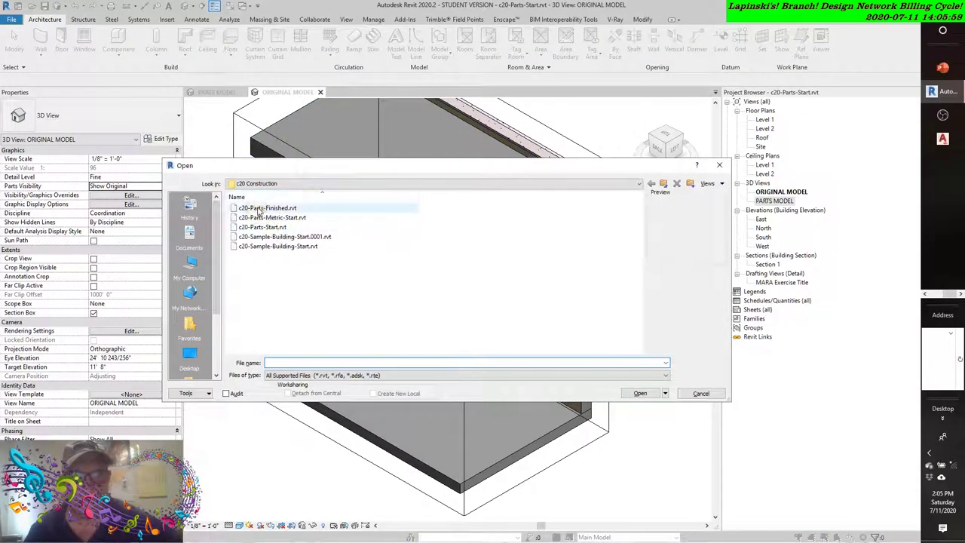
pyautogui.click(642, 393)
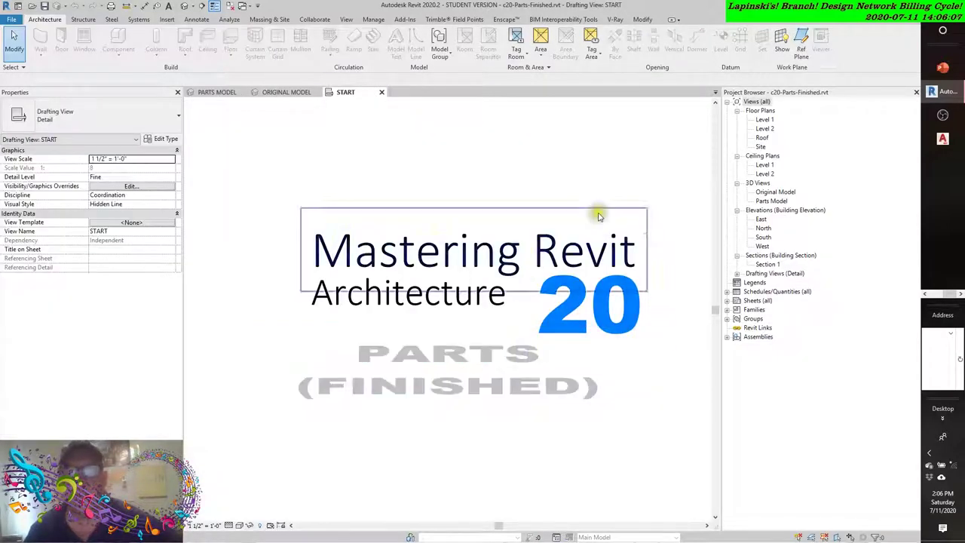
pyautogui.click(296, 92)
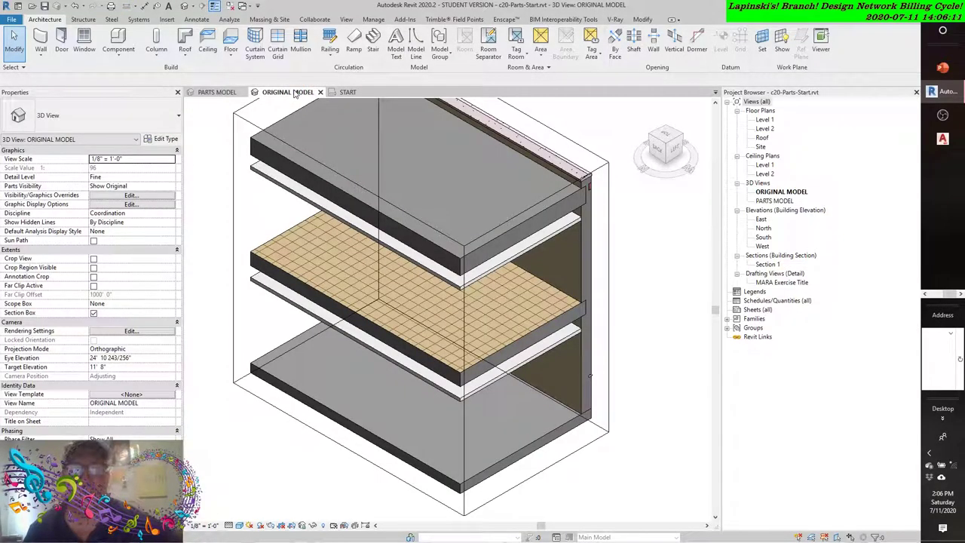
pyautogui.click(348, 92)
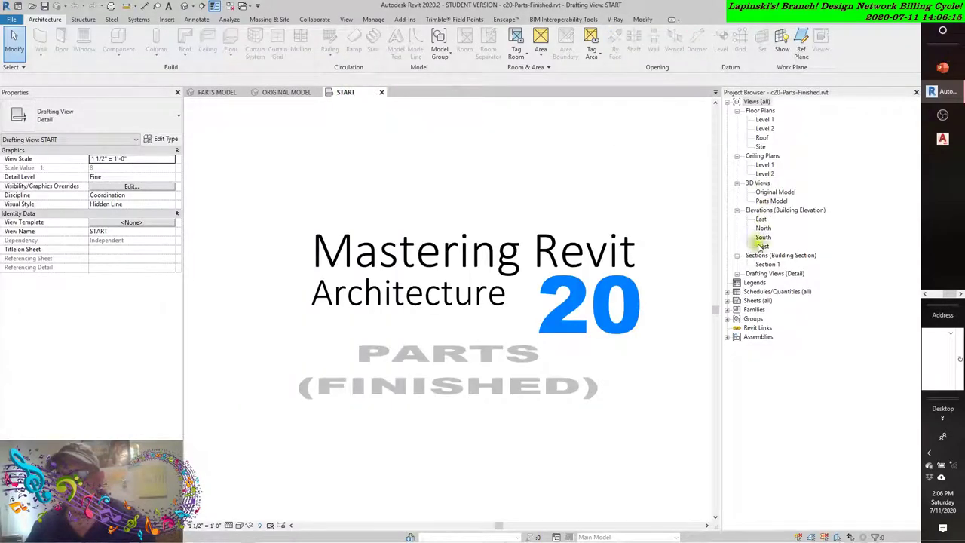
# - Open the Original Model and Parts Model 3D views, then select Original Model
pyautogui.doubleClick(768, 193)
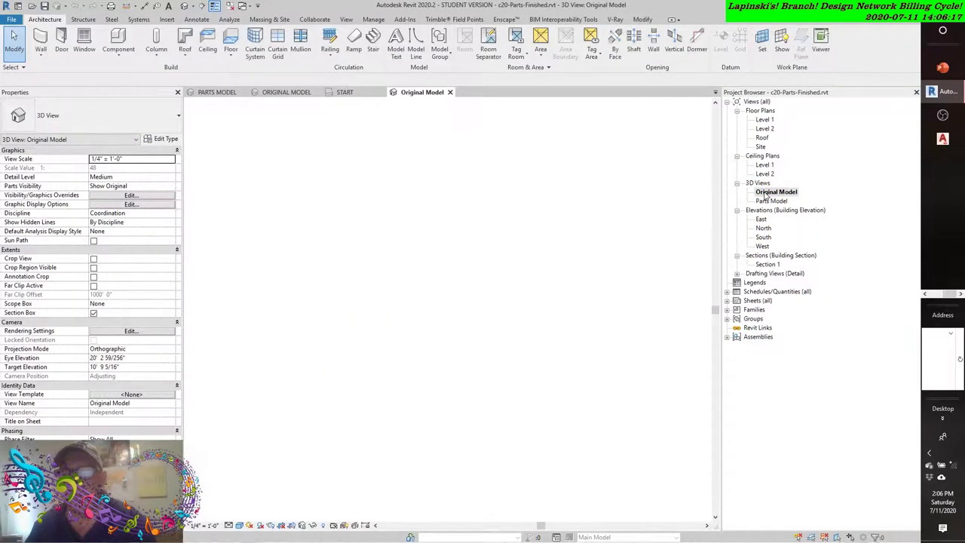
pyautogui.doubleClick(771, 201)
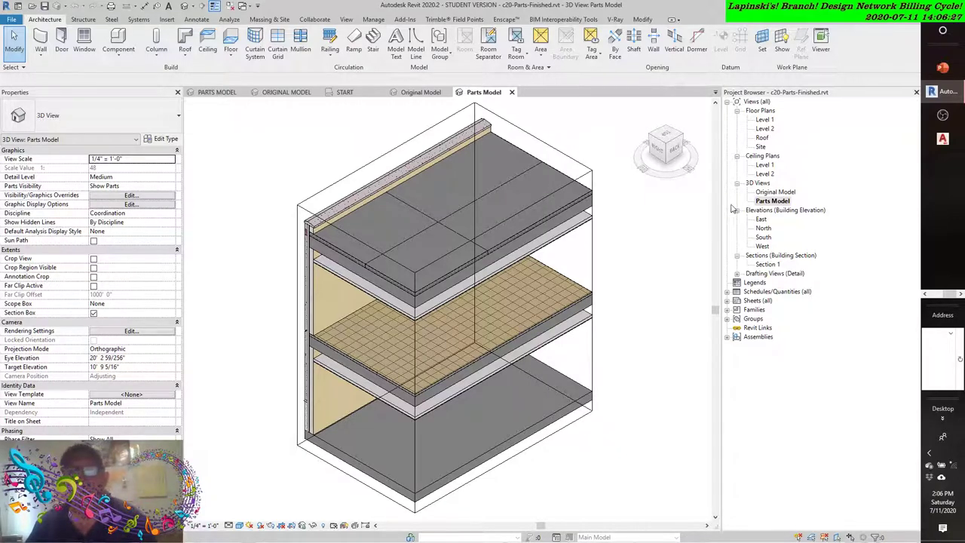
pyautogui.click(775, 192)
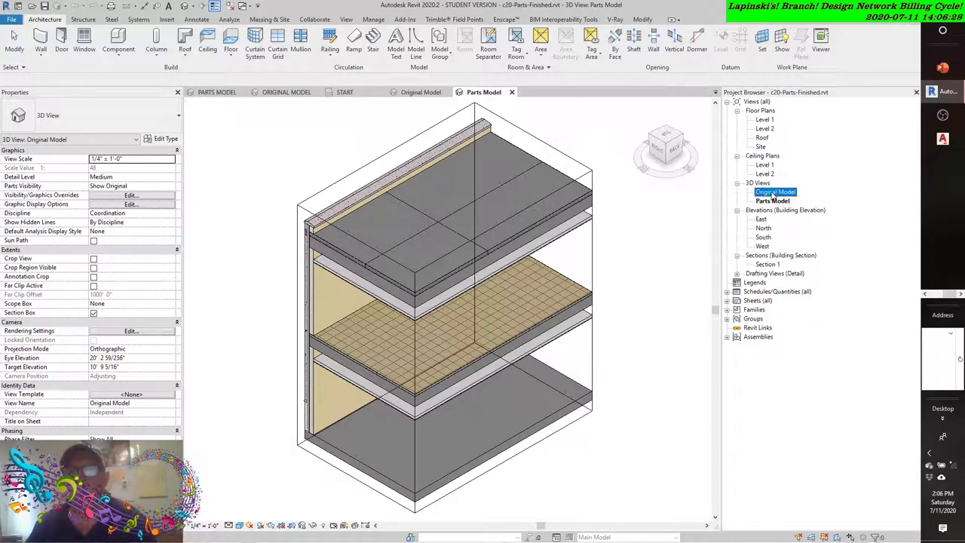